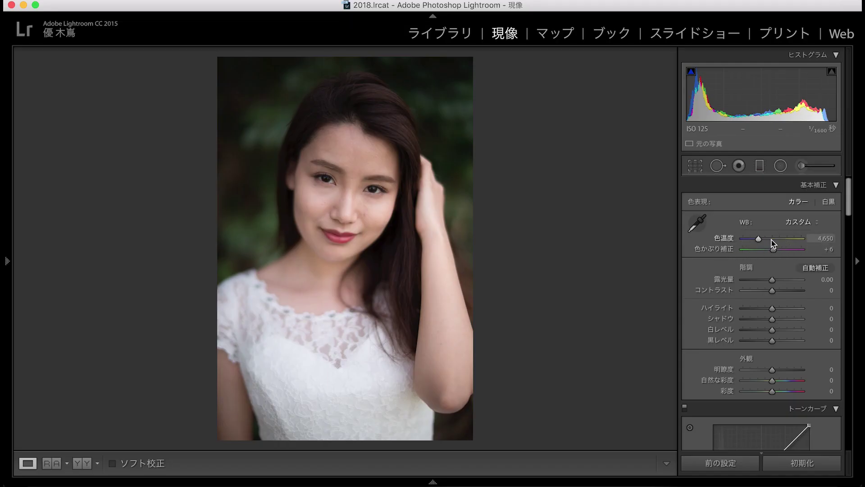
# Try a cool bluish look, then warm the portrait to a colour temperature of 6,670
pyautogui.moveTo(755, 239)
pyautogui.mouseDown()
pyautogui.moveTo(745, 239)
pyautogui.moveTo(795, 243)
pyautogui.moveTo(769, 242)
pyautogui.mouseUp()
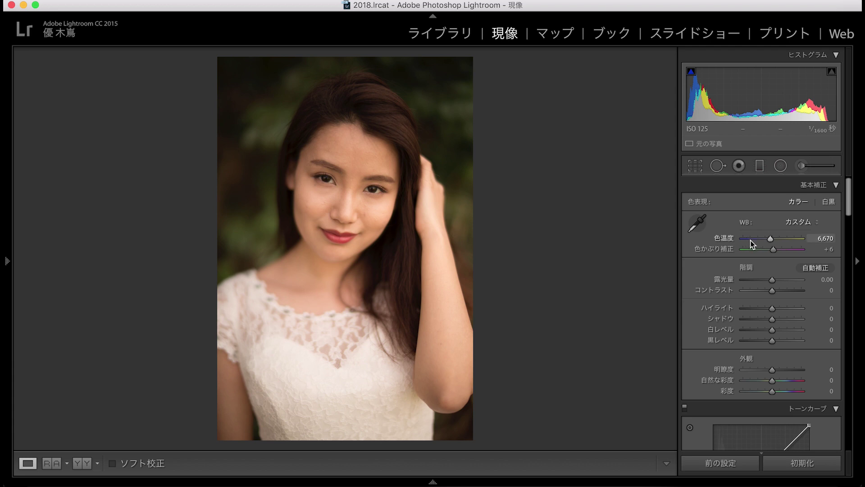
# Drop the colour temperature to 3,751, then raise it to 5,115
pyautogui.click(754, 239)
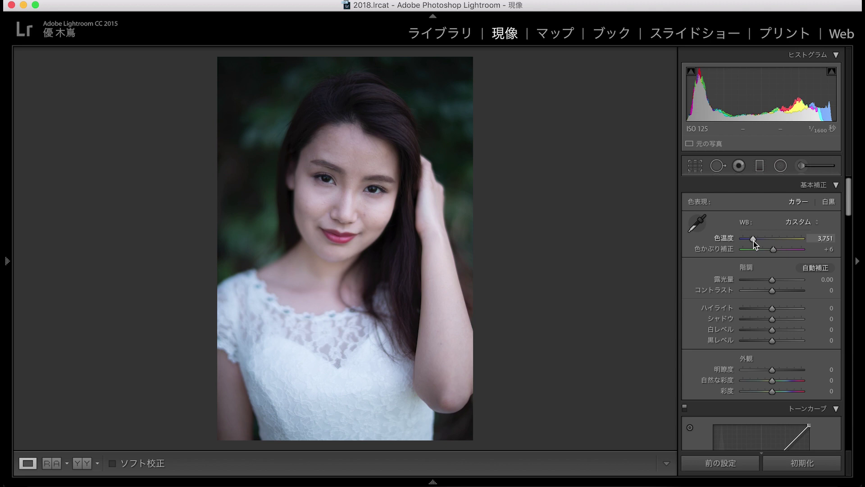
pyautogui.moveTo(754, 242); pyautogui.dragTo(761, 240)
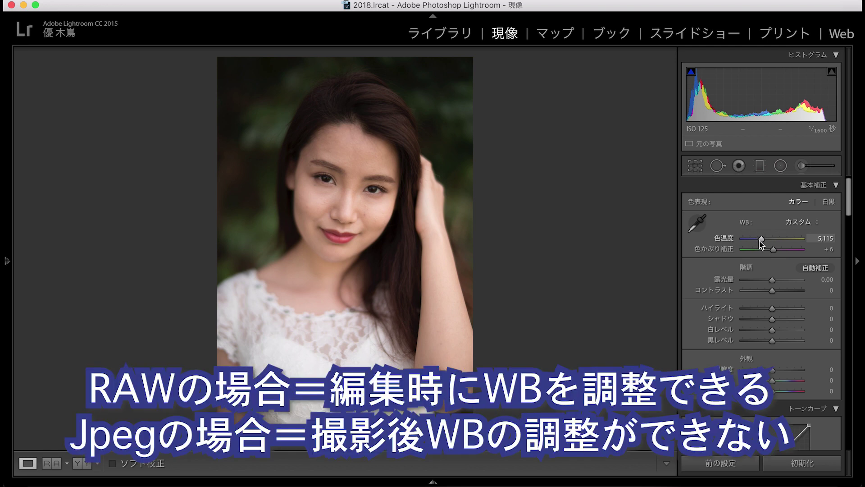
# Swing the Temp slider between warm orange and cool blue looks, ending at 3,936
pyautogui.moveTo(762, 241)
pyautogui.mouseDown()
pyautogui.moveTo(794, 238)
pyautogui.moveTo(757, 245)
pyautogui.moveTo(760, 252)
pyautogui.mouseUp()
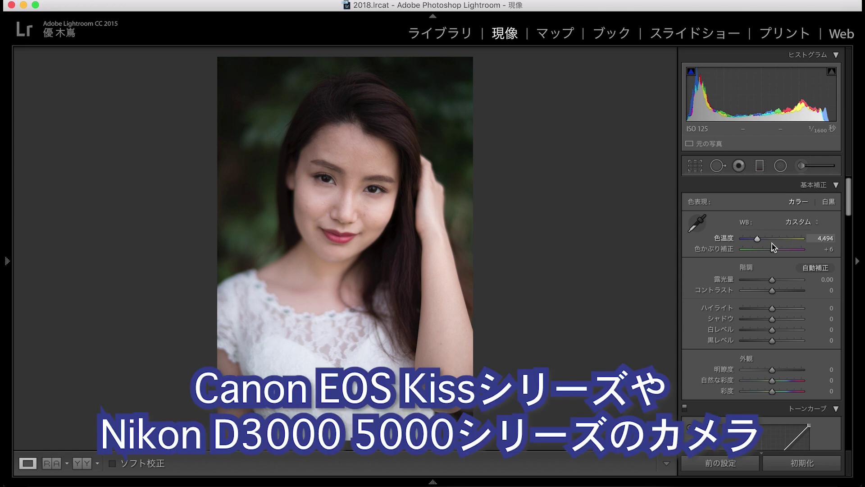
pyautogui.moveTo(758, 238); pyautogui.dragTo(759, 243)
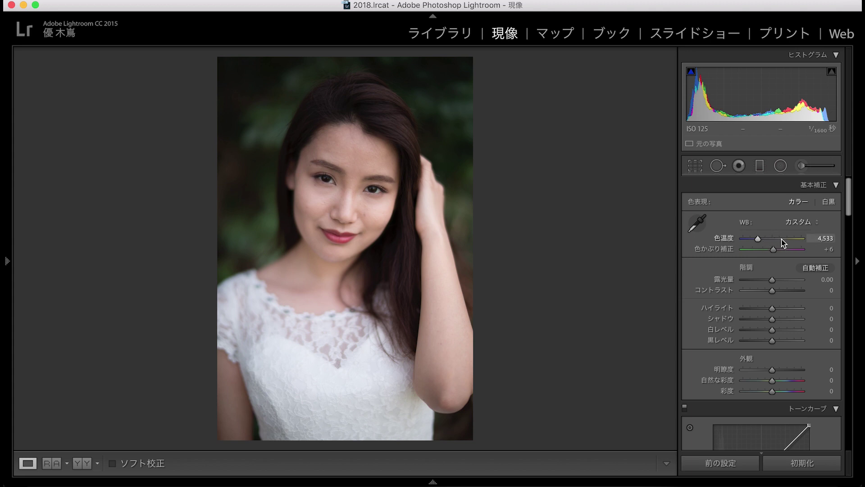
pyautogui.moveTo(787, 243); pyautogui.dragTo(760, 241)
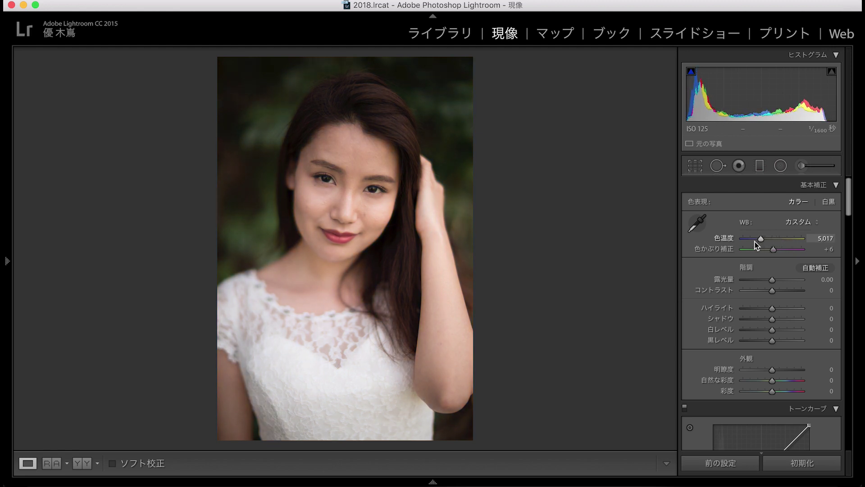
pyautogui.moveTo(755, 243); pyautogui.dragTo(762, 246)
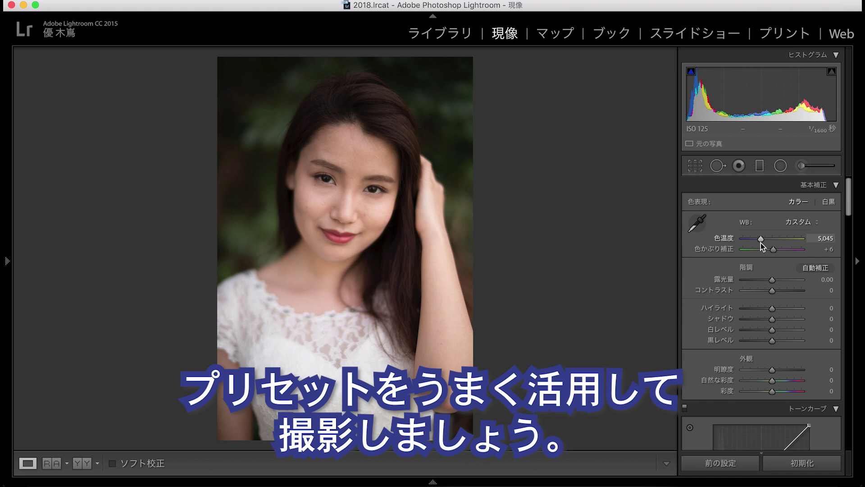
pyautogui.moveTo(762, 243); pyautogui.dragTo(733, 243)
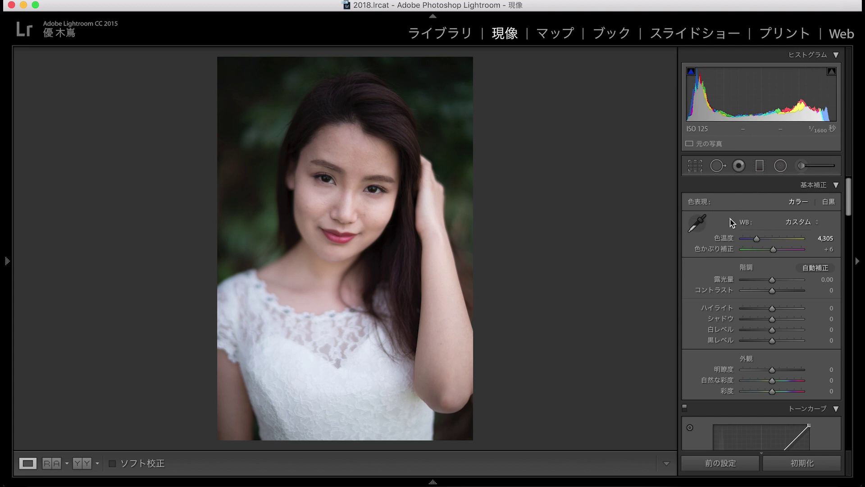
pyautogui.moveTo(757, 239)
pyautogui.mouseDown()
pyautogui.moveTo(797, 245)
pyautogui.moveTo(794, 235)
pyautogui.moveTo(754, 235)
pyautogui.mouseUp()
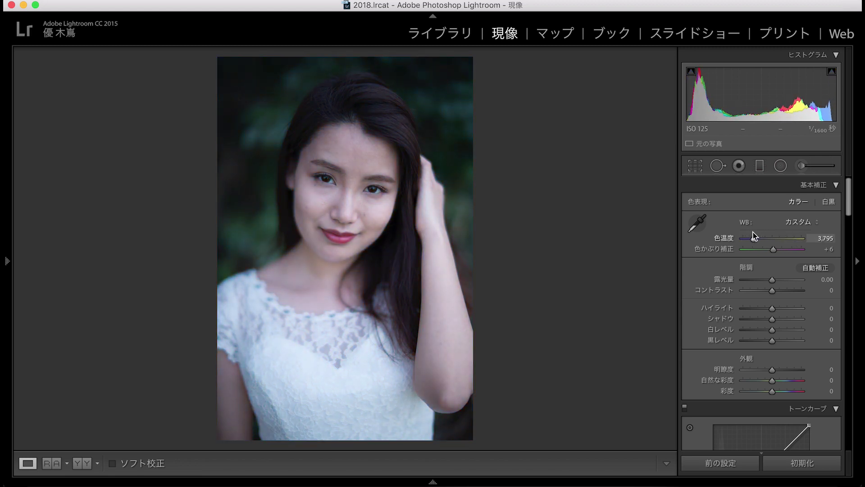
pyautogui.moveTo(754, 236); pyautogui.dragTo(755, 236)
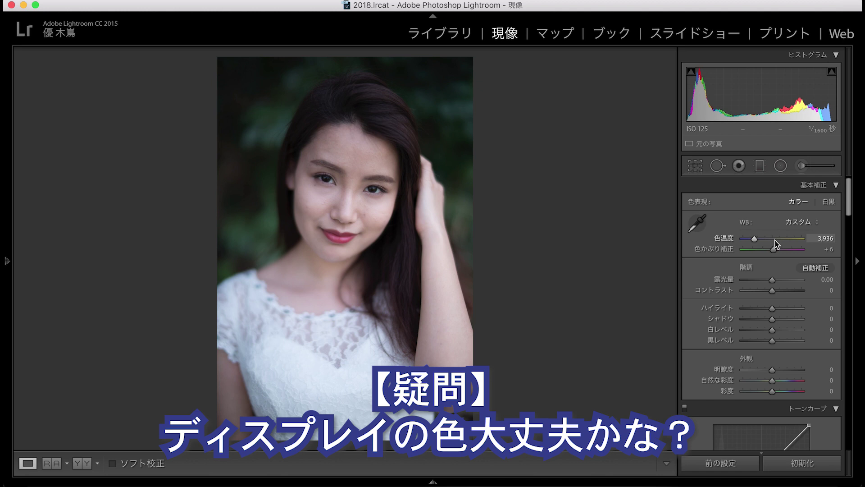
# Settle the colour temperature at 5,052 and pick up the White Balance Selector eyedropper
pyautogui.moveTo(775, 240); pyautogui.dragTo(762, 244)
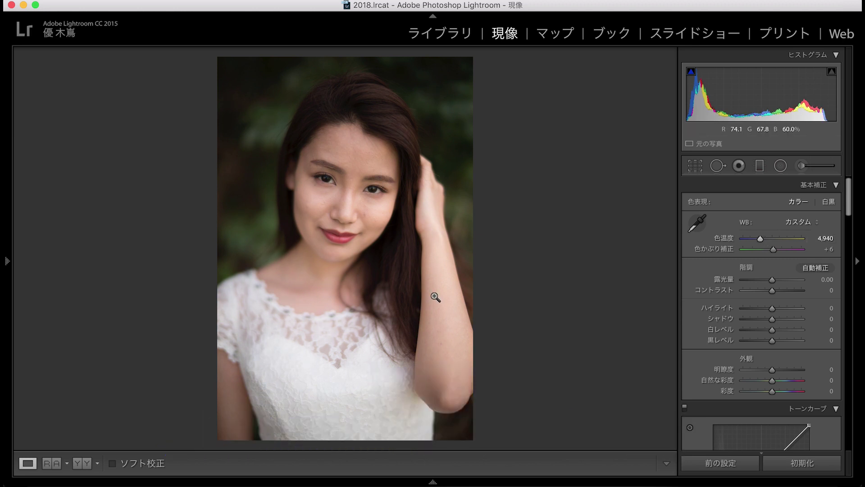
pyautogui.click(791, 239)
pyautogui.moveTo(791, 240); pyautogui.dragTo(767, 240)
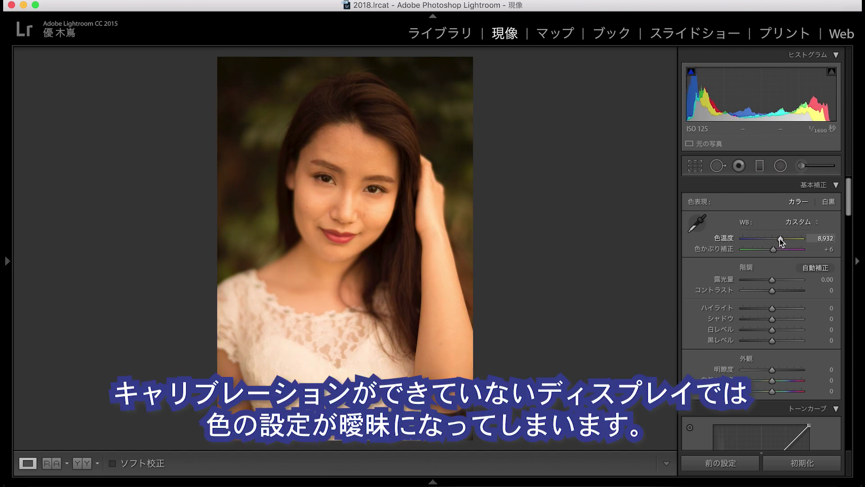
pyautogui.moveTo(766, 239); pyautogui.dragTo(751, 240)
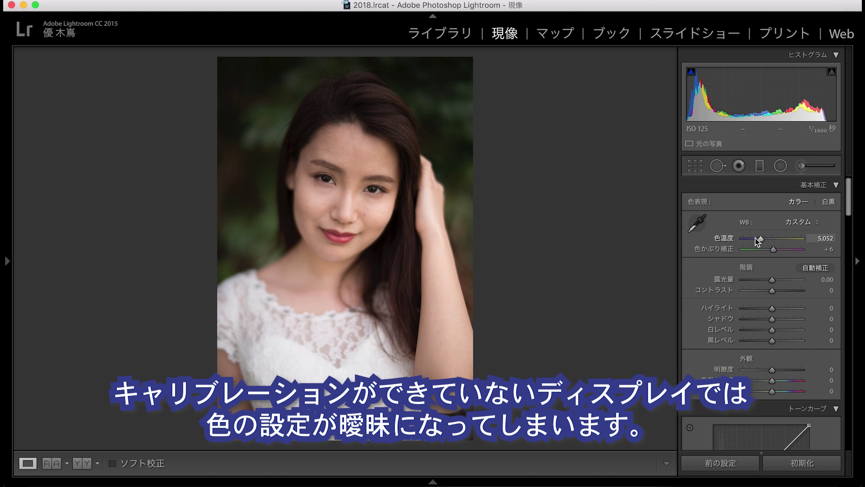
pyautogui.click(703, 228)
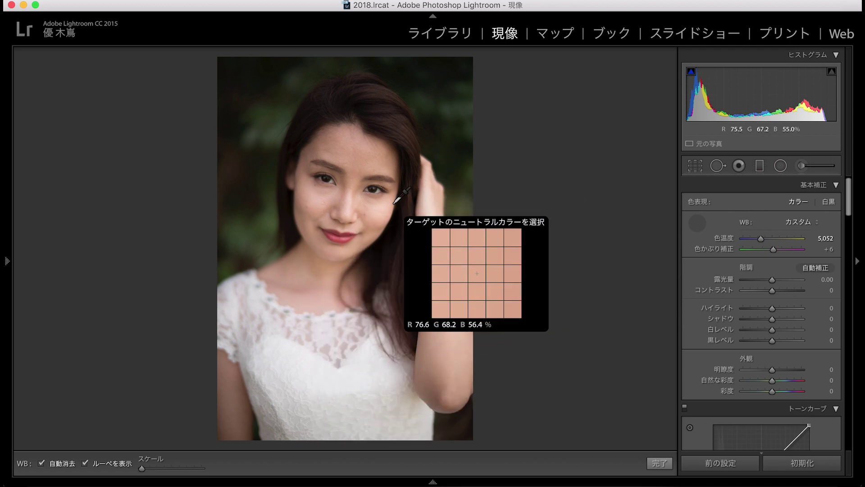
# Undo a forehead sample, then sample the dress's grey area for temperature 4,800, tint +5
pyautogui.click(358, 159)
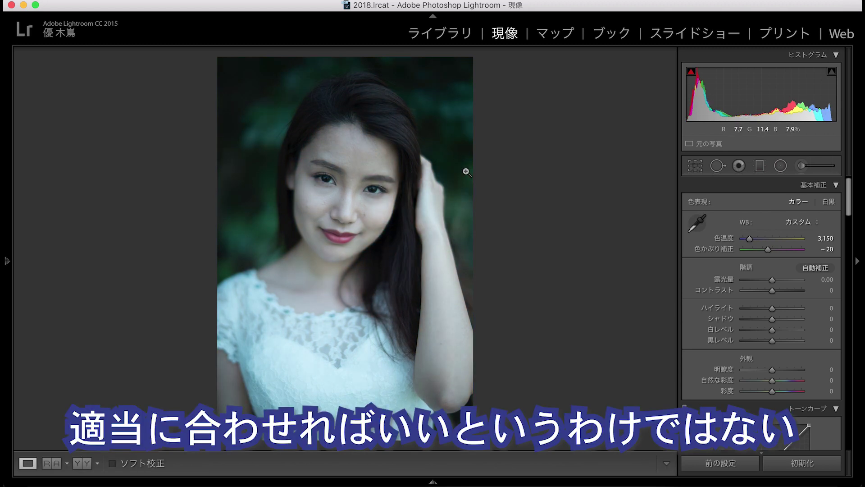
pyautogui.hotkey('ctrl', 'z')
pyautogui.click(698, 221)
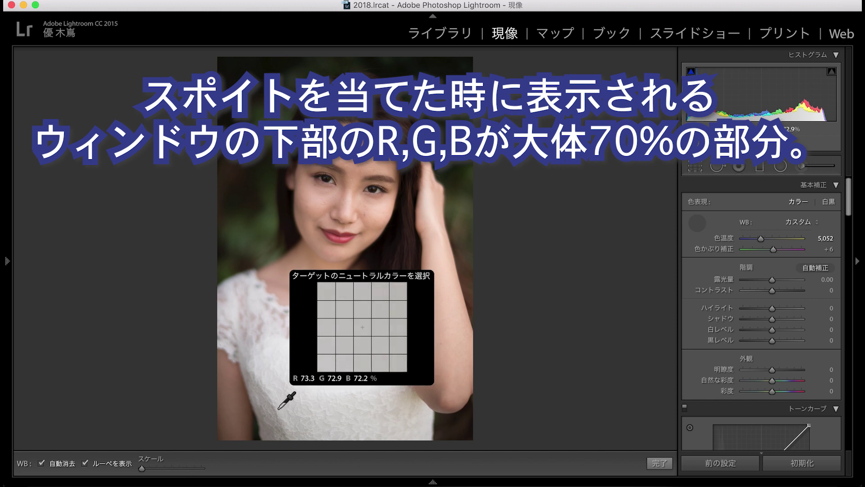
pyautogui.click(278, 407)
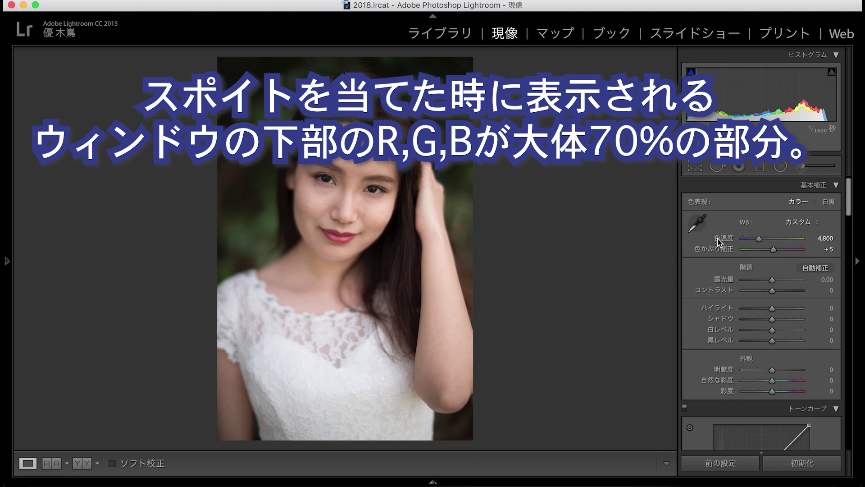
# Adjust the temperature to about 4,225, then step it up to 4,650
pyautogui.moveTo(761, 241); pyautogui.dragTo(768, 240)
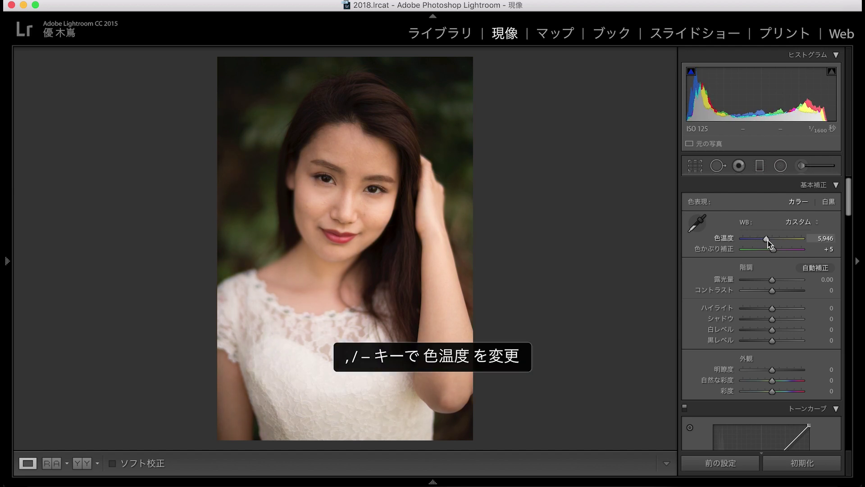
pyautogui.moveTo(768, 240); pyautogui.dragTo(758, 239)
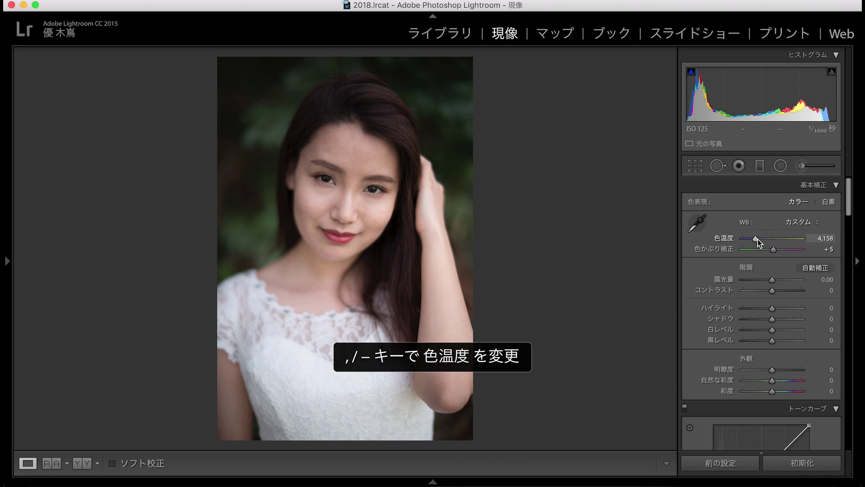
pyautogui.press('=')
pyautogui.press('=')
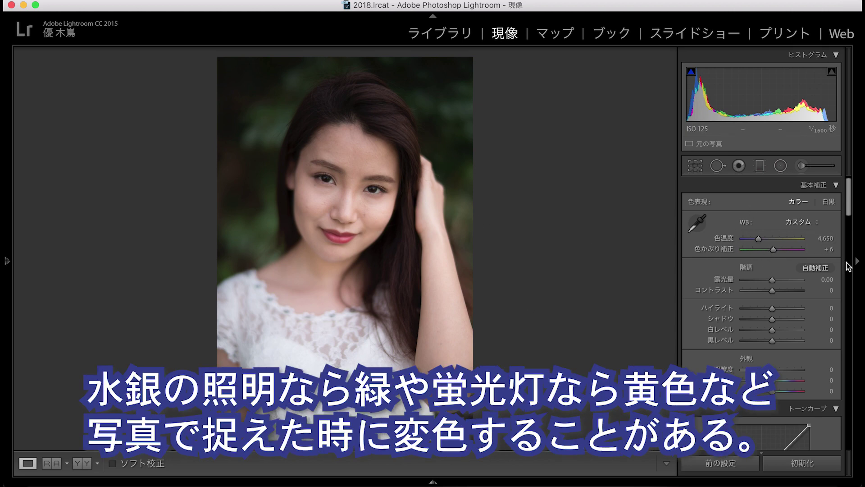
# Preview green -86 and magenta +98 tints, then set tint to 6 and nudge it to +8
pyautogui.moveTo(774, 249); pyautogui.dragTo(757, 250)
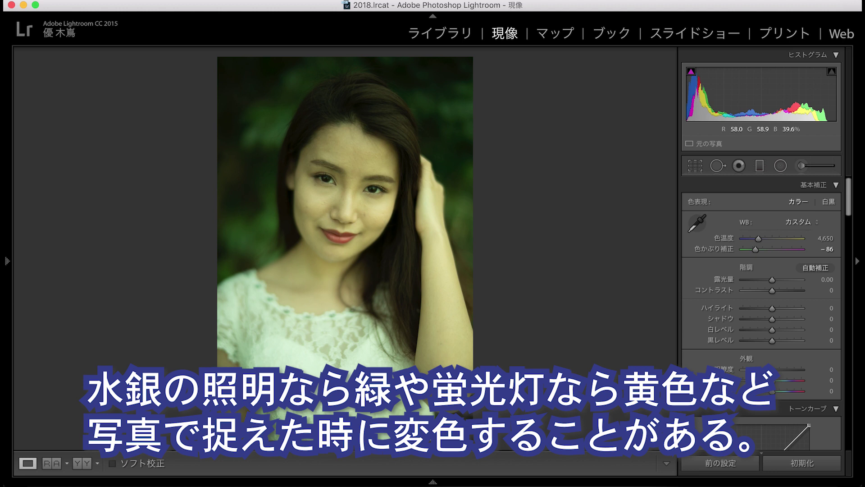
pyautogui.moveTo(756, 250)
pyautogui.mouseDown()
pyautogui.moveTo(793, 250)
pyautogui.moveTo(779, 248)
pyautogui.mouseUp()
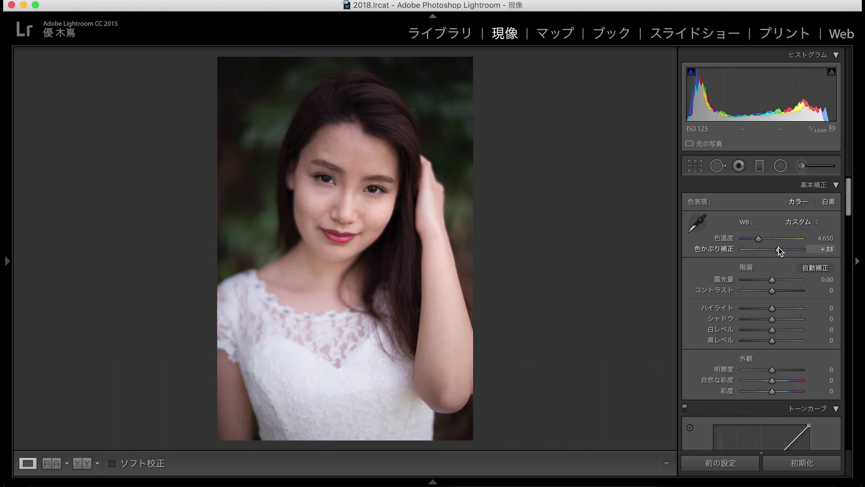
pyautogui.write('6')
pyautogui.press('Return')
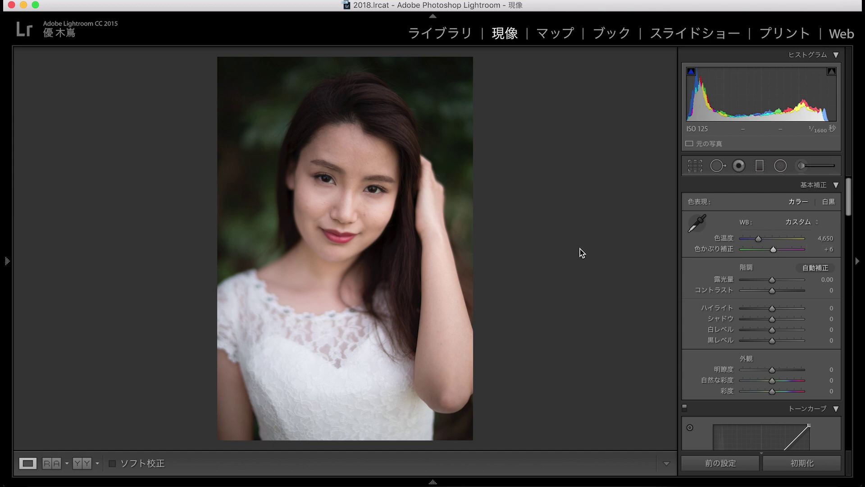
pyautogui.moveTo(774, 249); pyautogui.dragTo(774, 248)
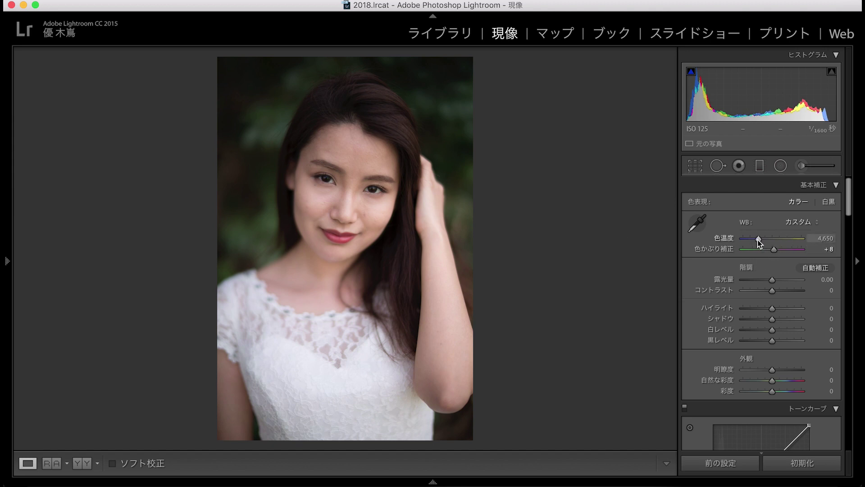